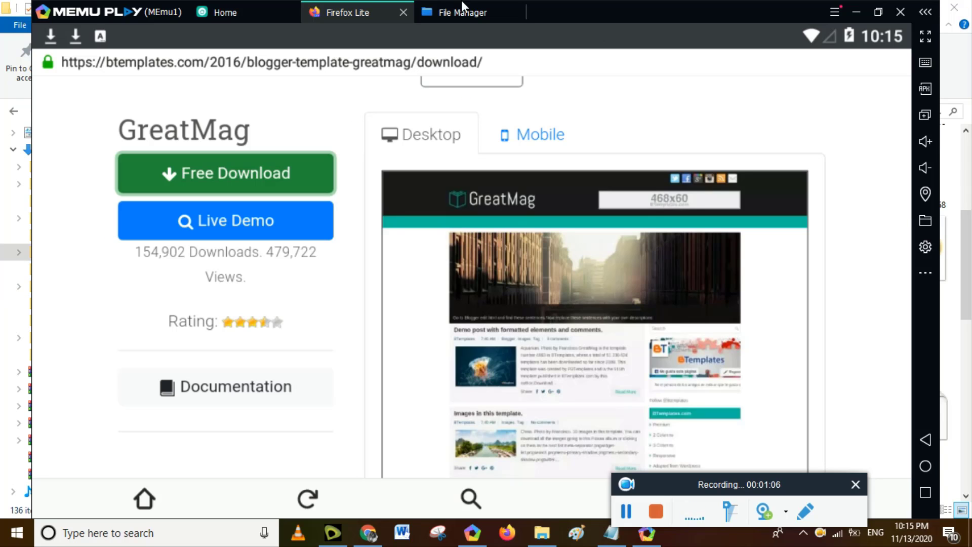
- Switch to the MEmu Download folder in File Explorer and look inside the GreatMag ZIP archive with WinRAR
left_click(860, 14)
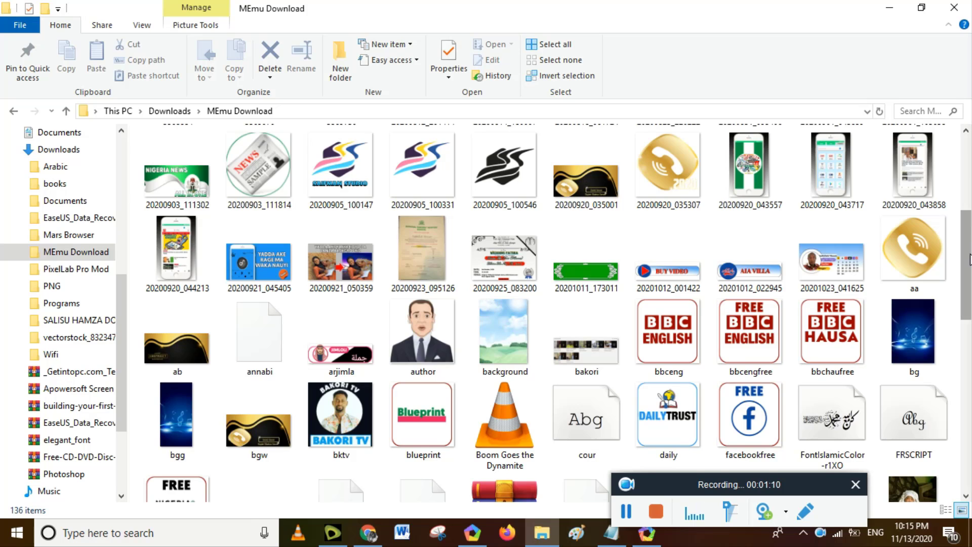
left_click_drag(968, 255, 970, 330)
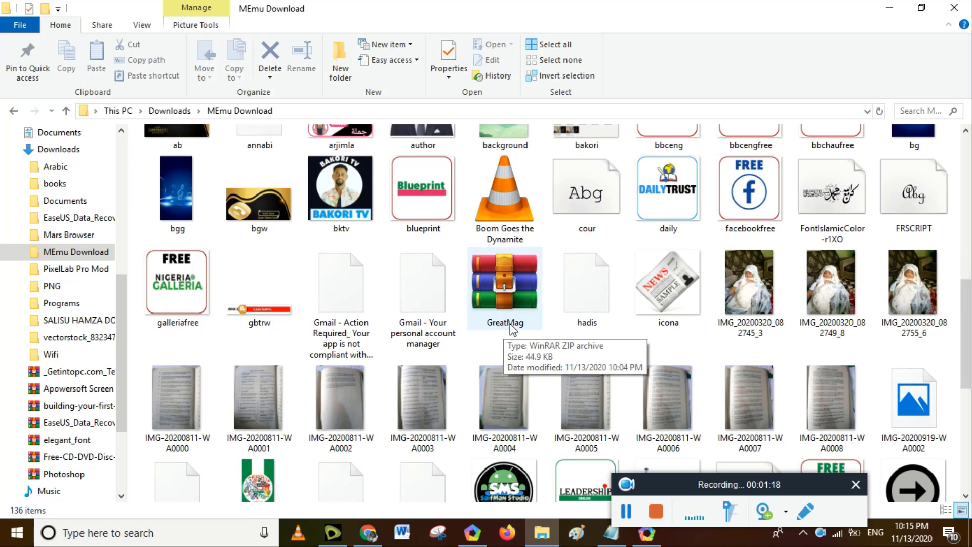
double_click(506, 293)
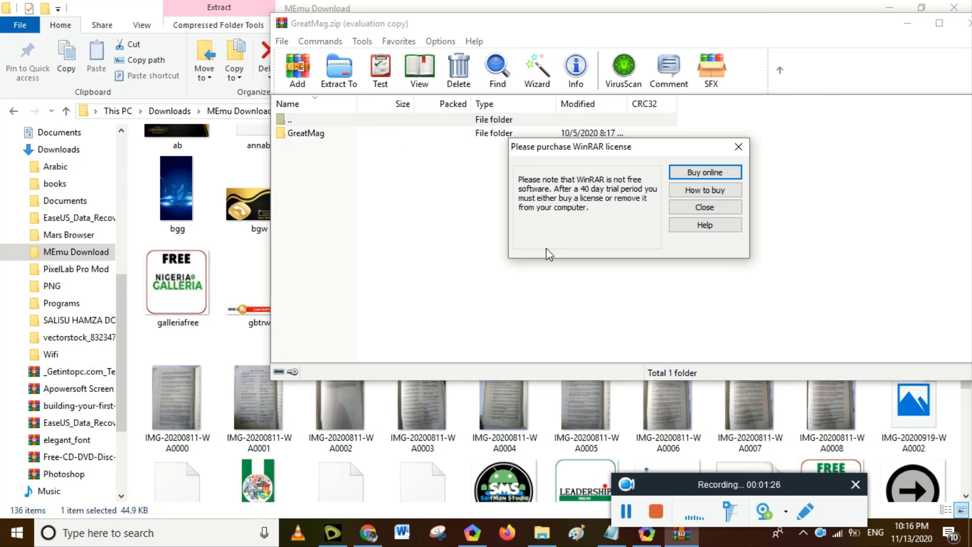
left_click(970, 32)
left_click(735, 147)
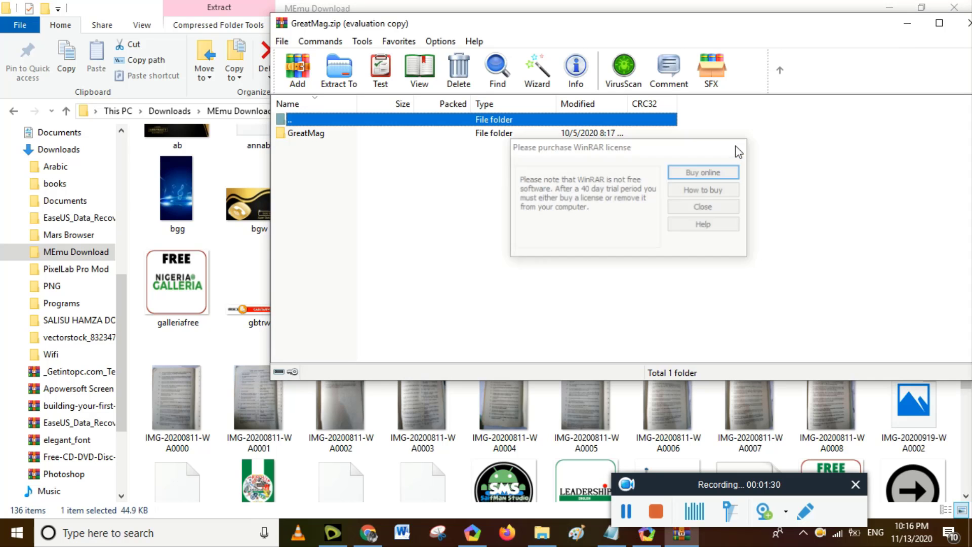
left_click(965, 23)
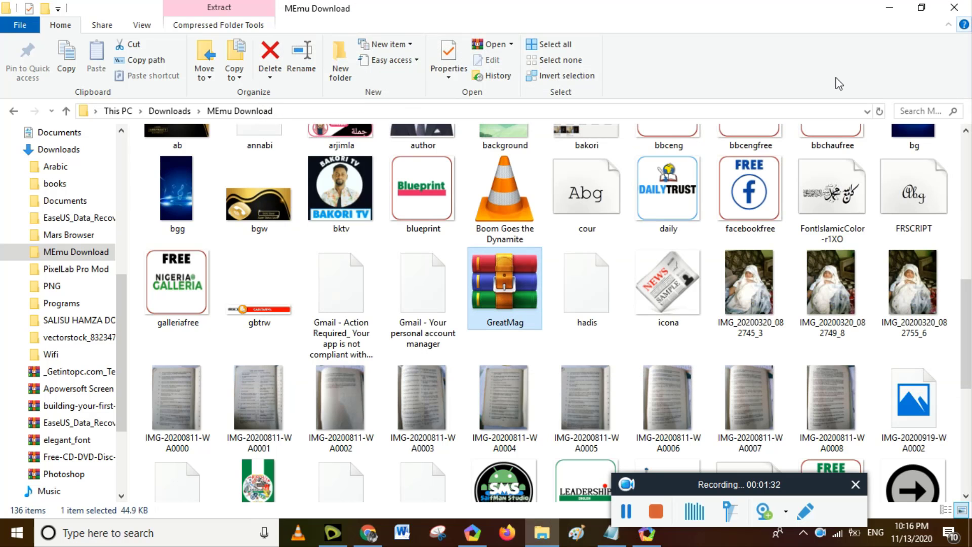
- Extract the GreatMag archive into the current folder and select the GreatMag XML document inside the extracted folder
right_click(509, 297)
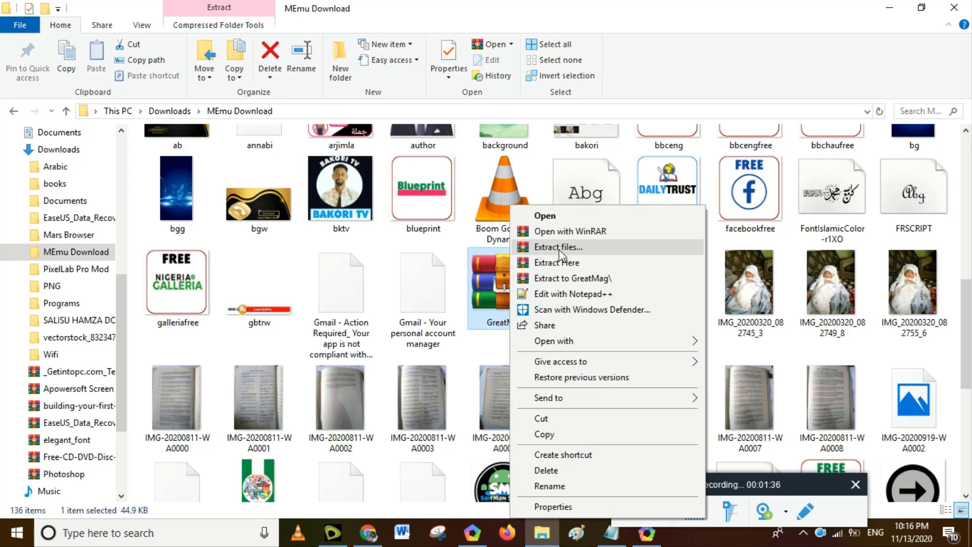
left_click(557, 262)
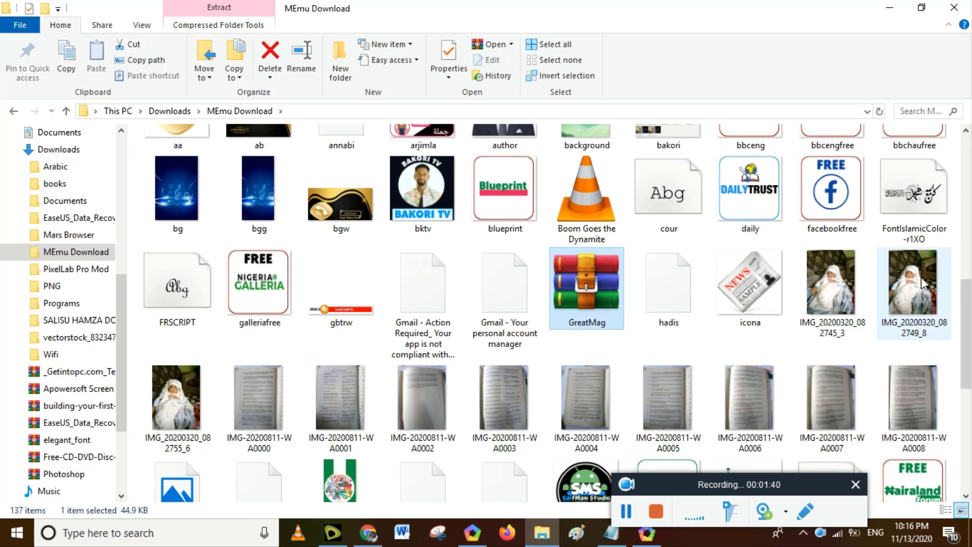
left_click_drag(964, 332, 968, 304)
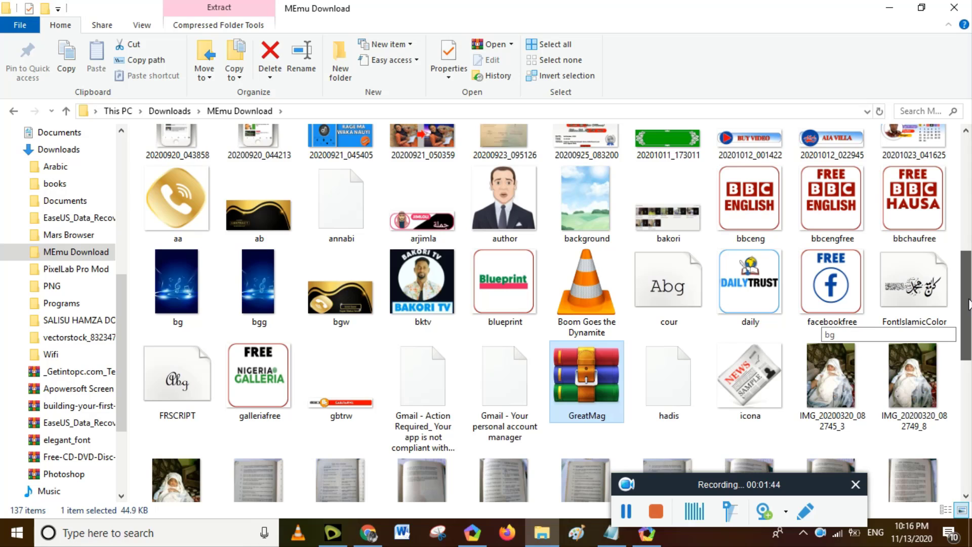
left_click_drag(968, 304, 964, 145)
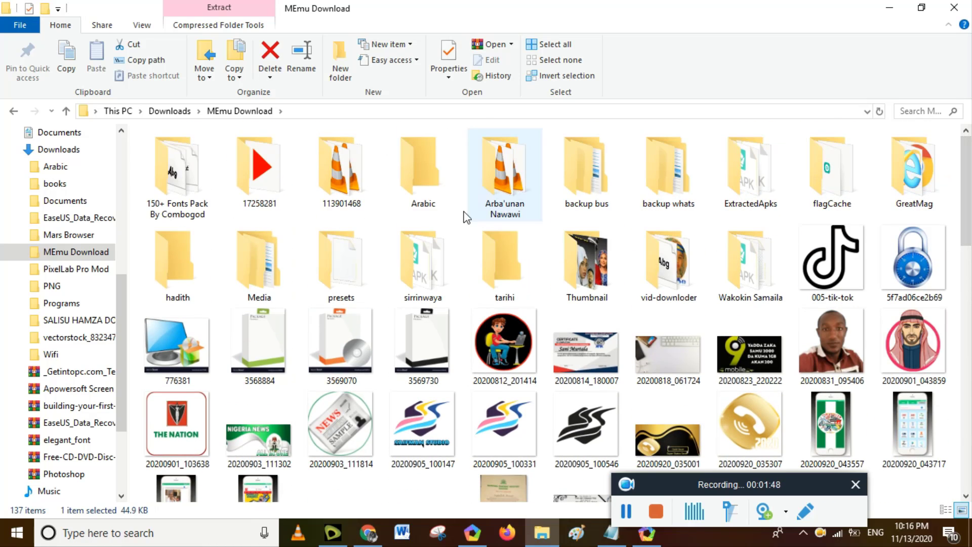
double_click(915, 187)
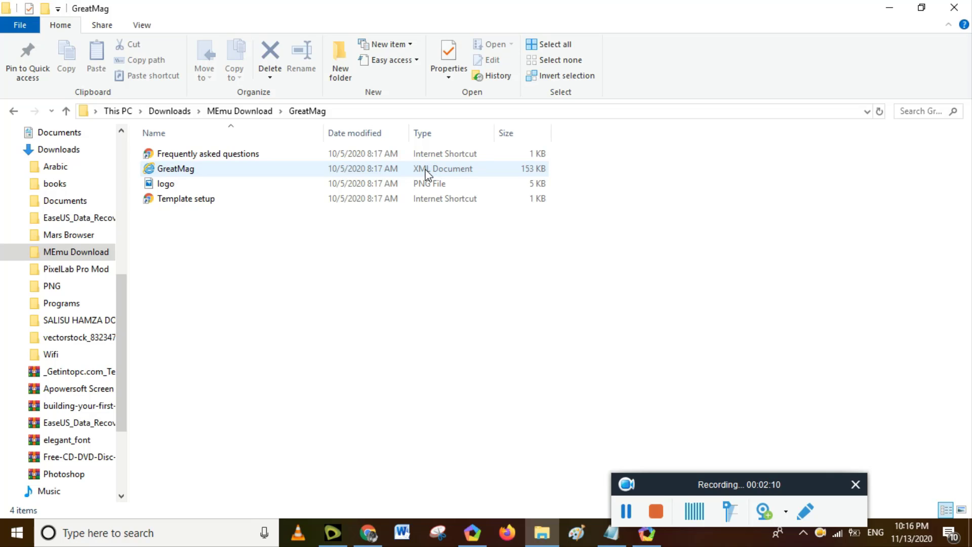
left_click(408, 170)
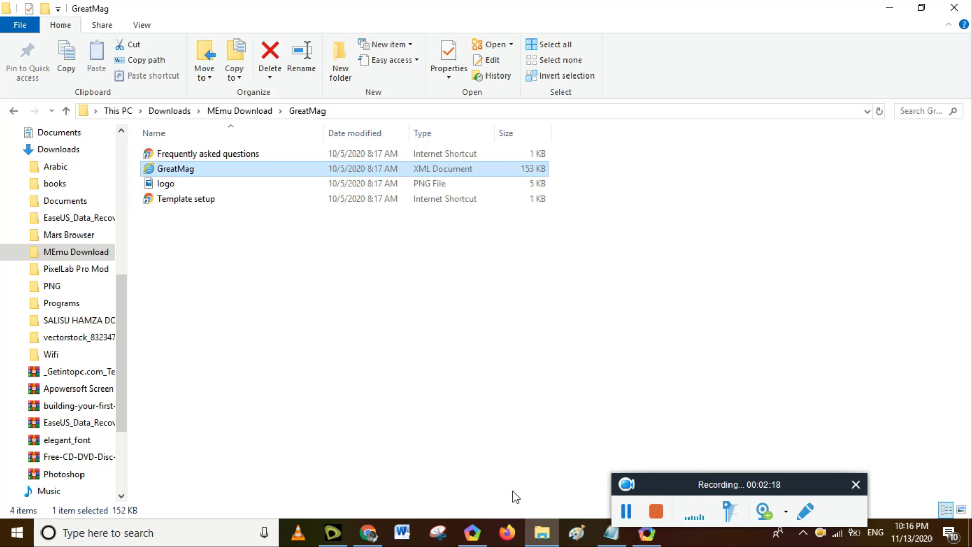
- Switch back to the MEmu emulator's browser and bring up the open Blogger Posts page
left_click(467, 541)
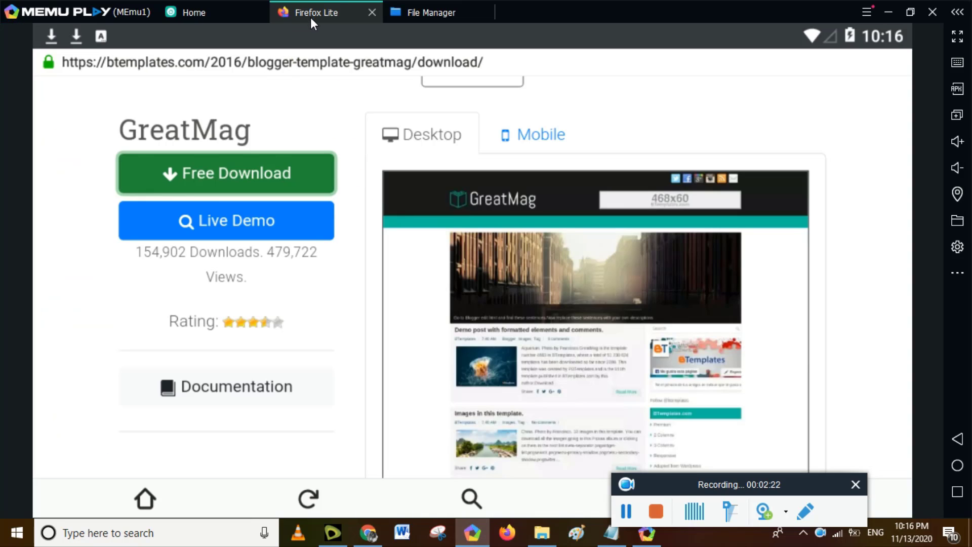
left_click(706, 478)
left_click_drag(707, 478, 805, 473)
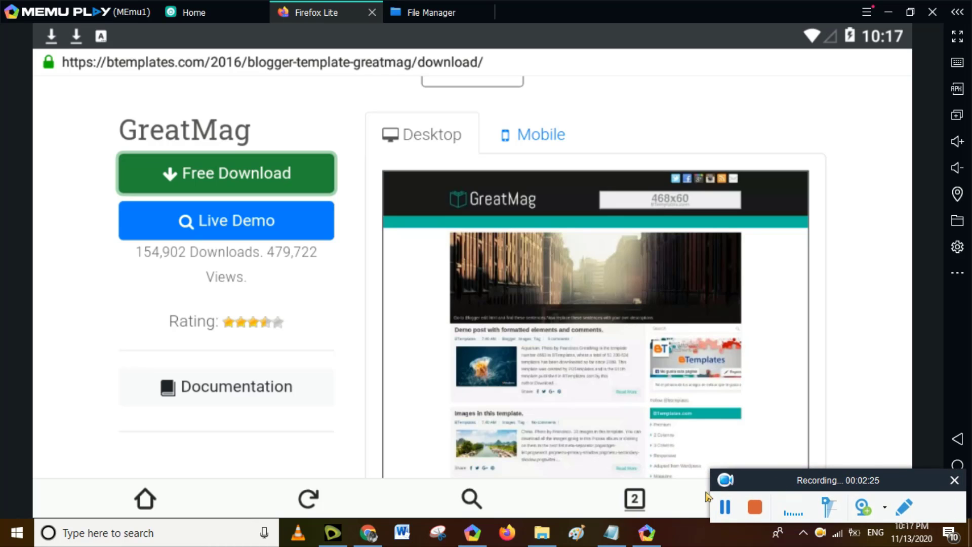
left_click(643, 503)
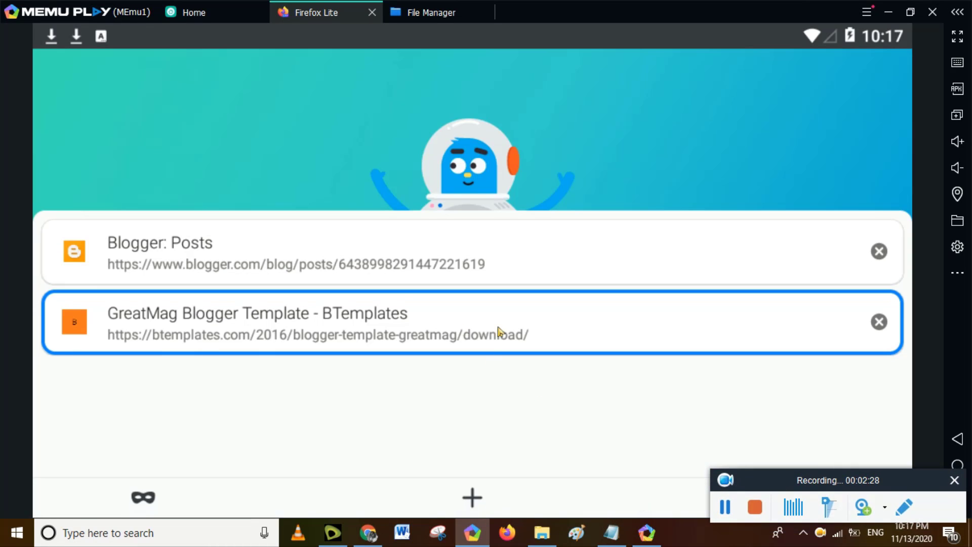
left_click(319, 255)
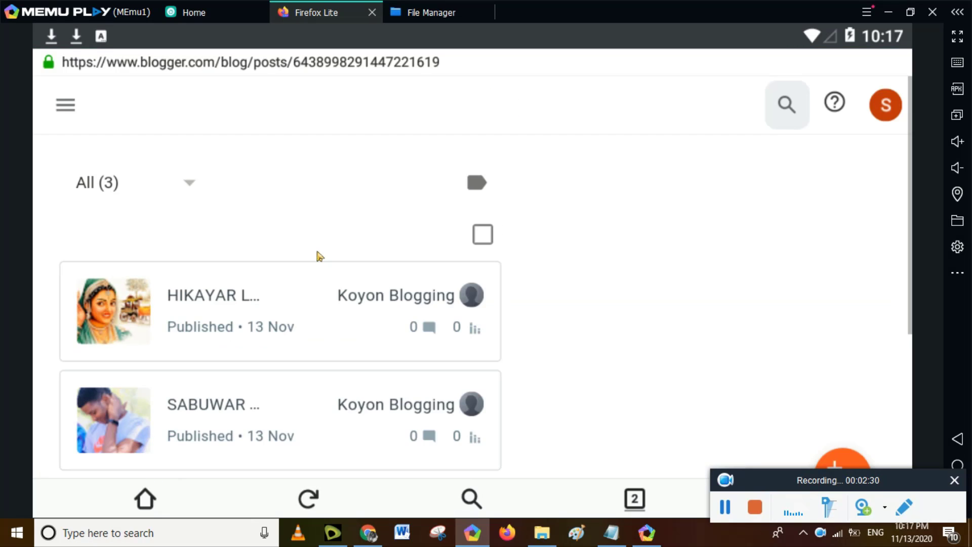
- Open the Theme page of the Koyon Blogging blog
left_click(70, 110)
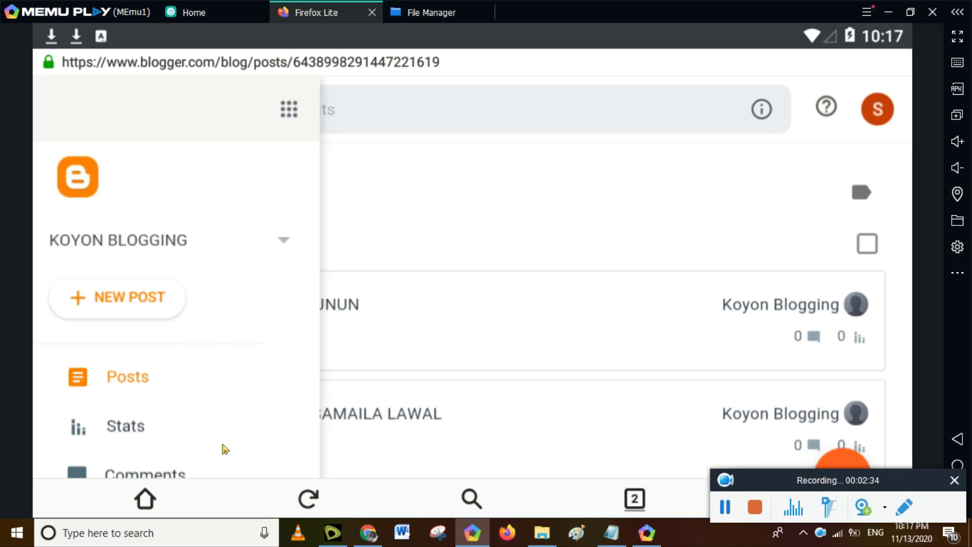
left_click_drag(223, 449, 228, 252)
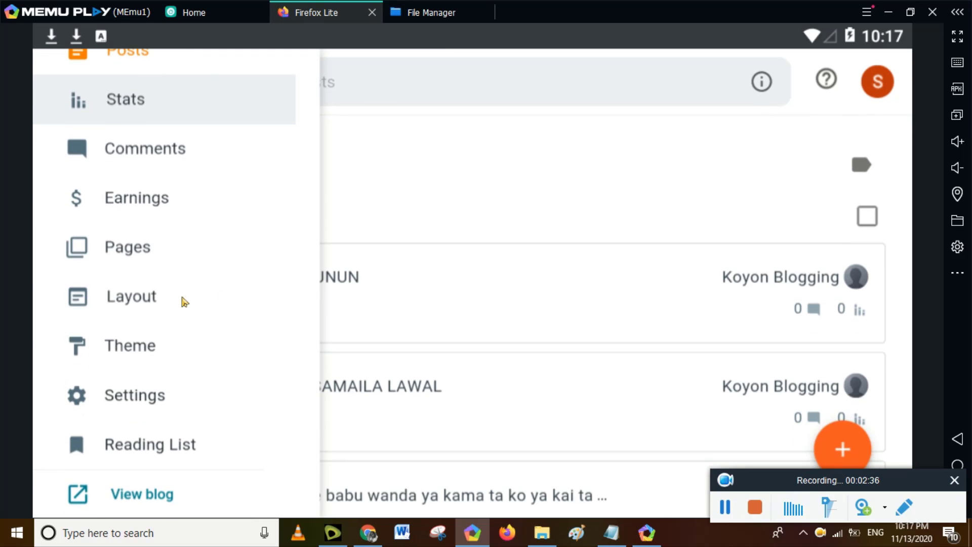
left_click(159, 345)
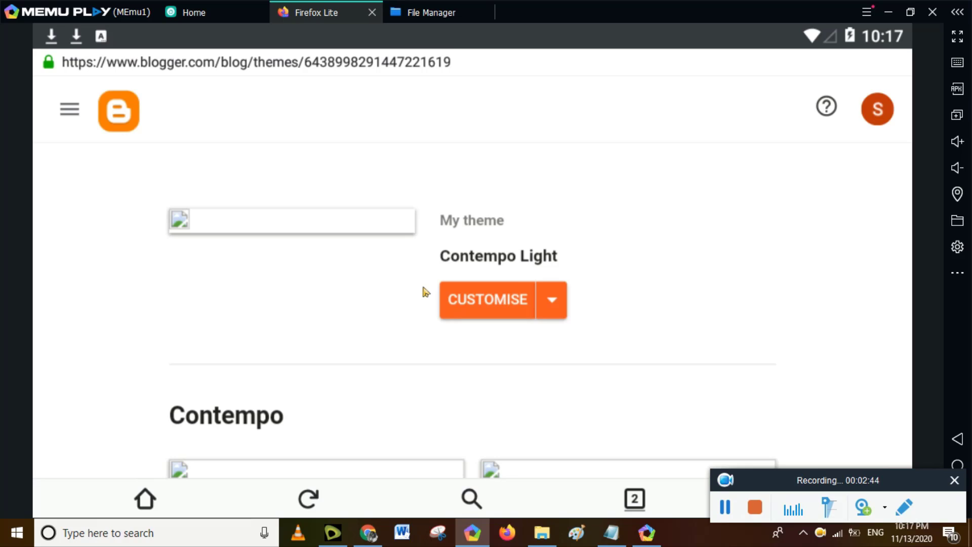
- Start restoring the blog's theme from an uploaded file, with File Manager as the file source
left_click(551, 297)
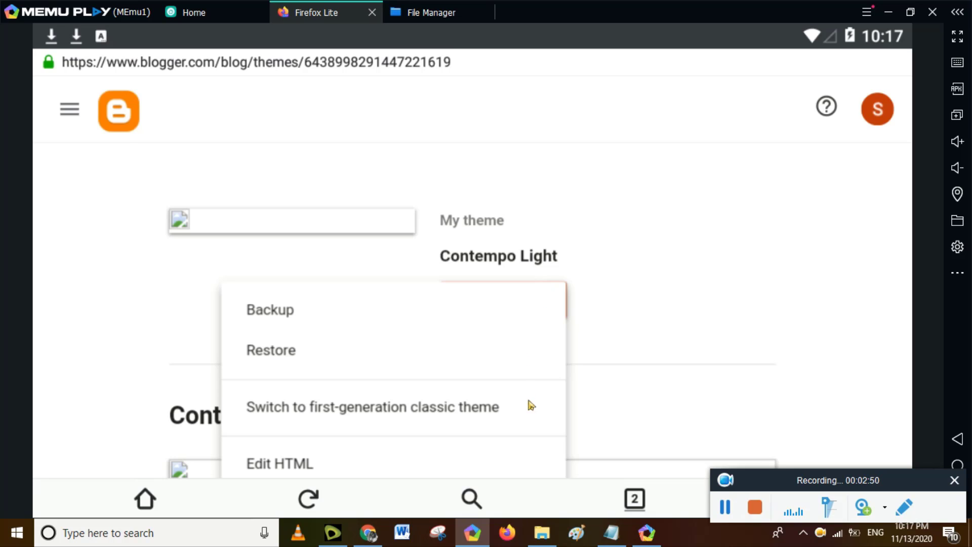
scroll(529, 393, "down", 1)
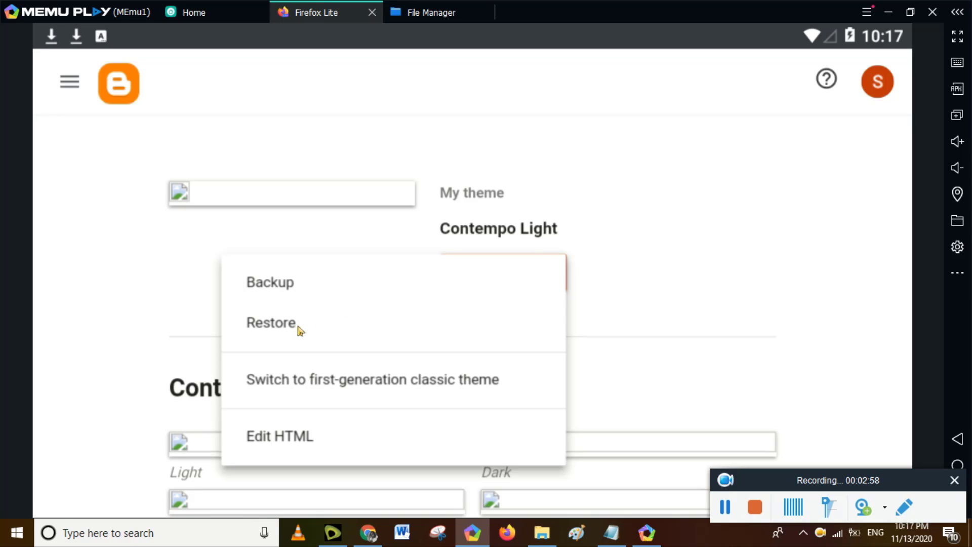
left_click(283, 330)
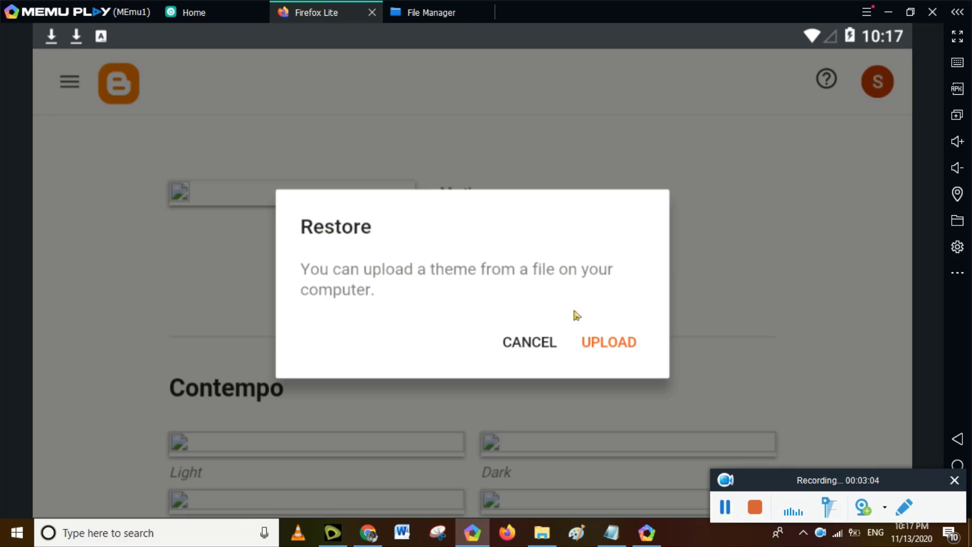
left_click(611, 347)
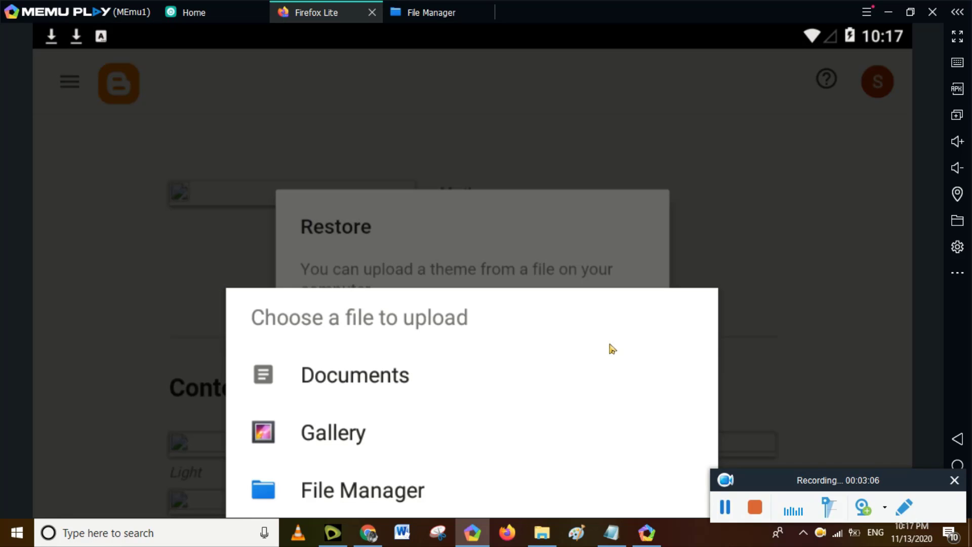
left_click(414, 494)
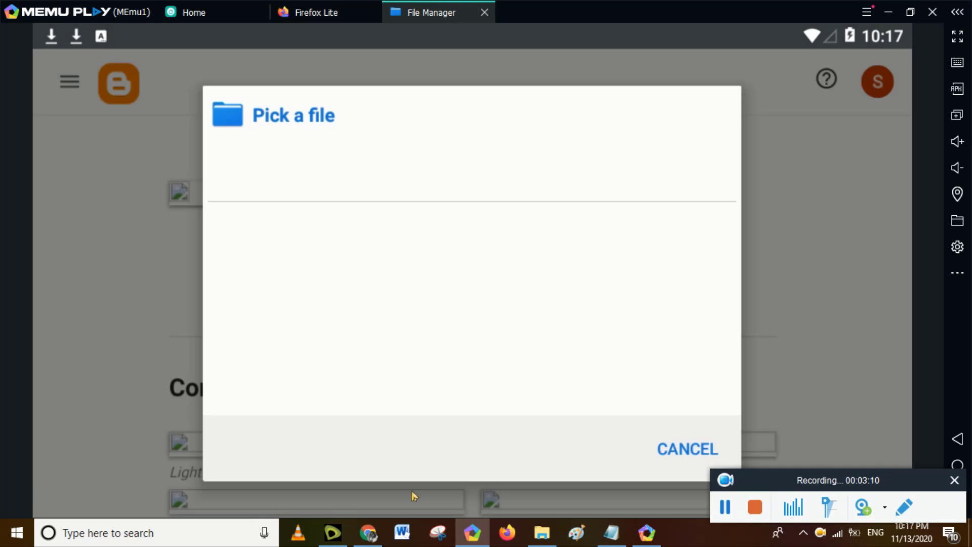
- Upload GreatMag.xml from the GreatMag folder inside Download as the blog's theme
left_click_drag(444, 393, 444, 269)
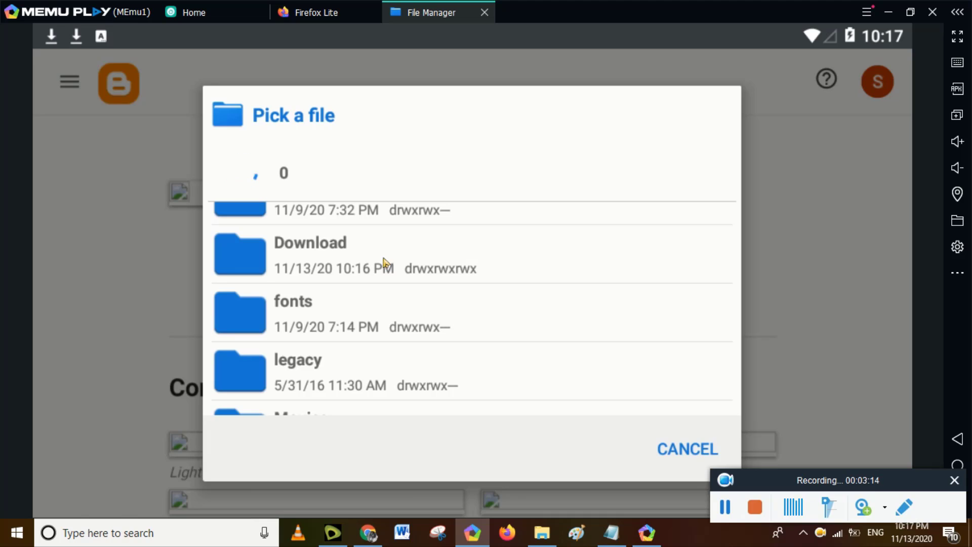
left_click(385, 262)
scroll(427, 282, "down", 3)
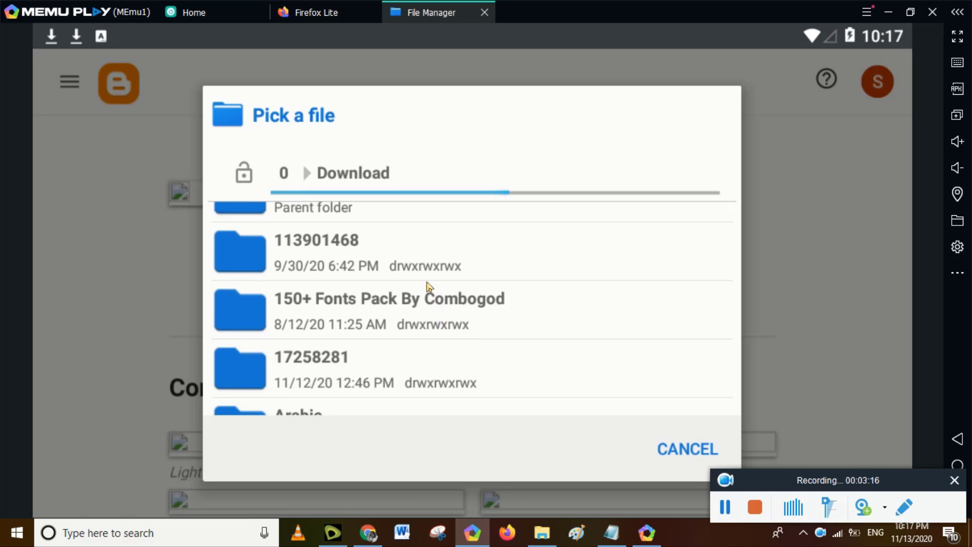
left_click_drag(430, 352, 426, 269)
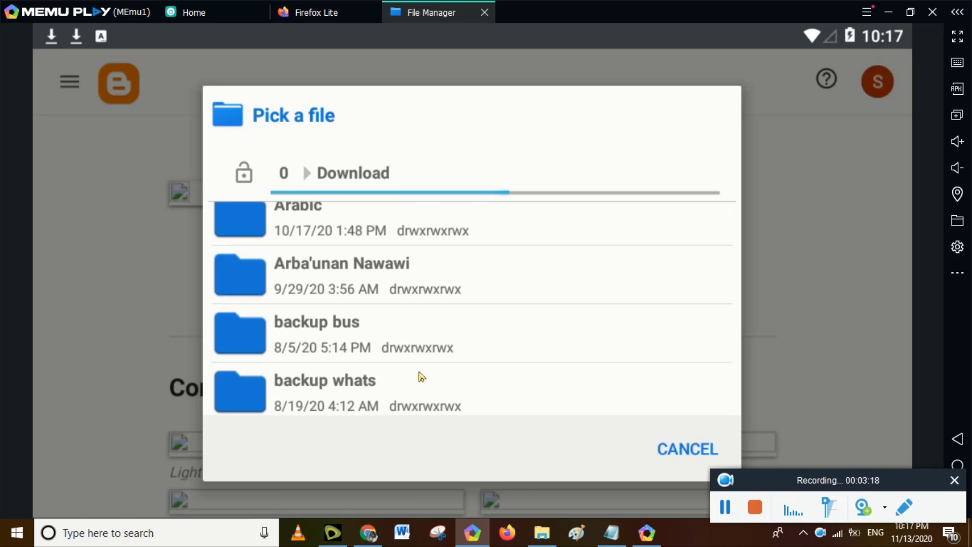
left_click_drag(419, 375, 410, 278)
left_click_drag(418, 356, 414, 280)
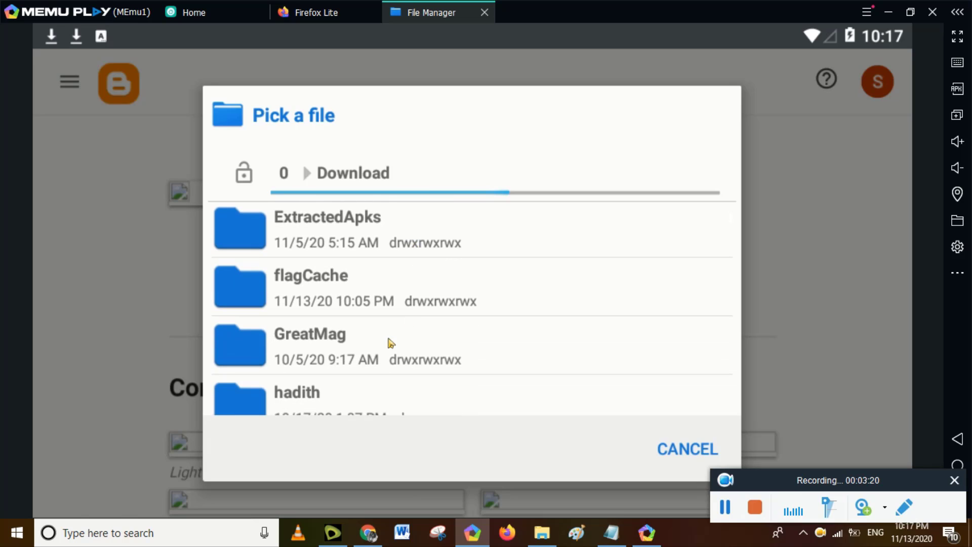
left_click(338, 355)
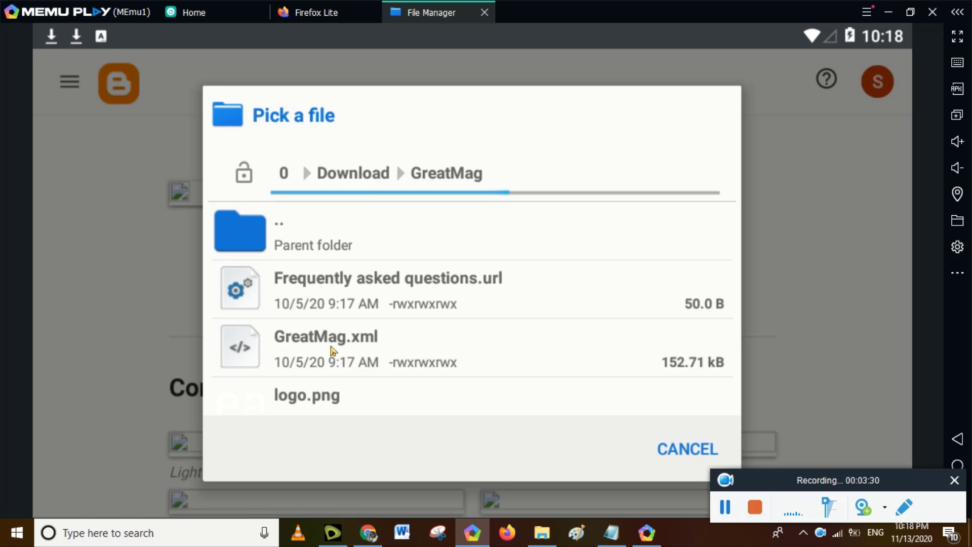
left_click(332, 348)
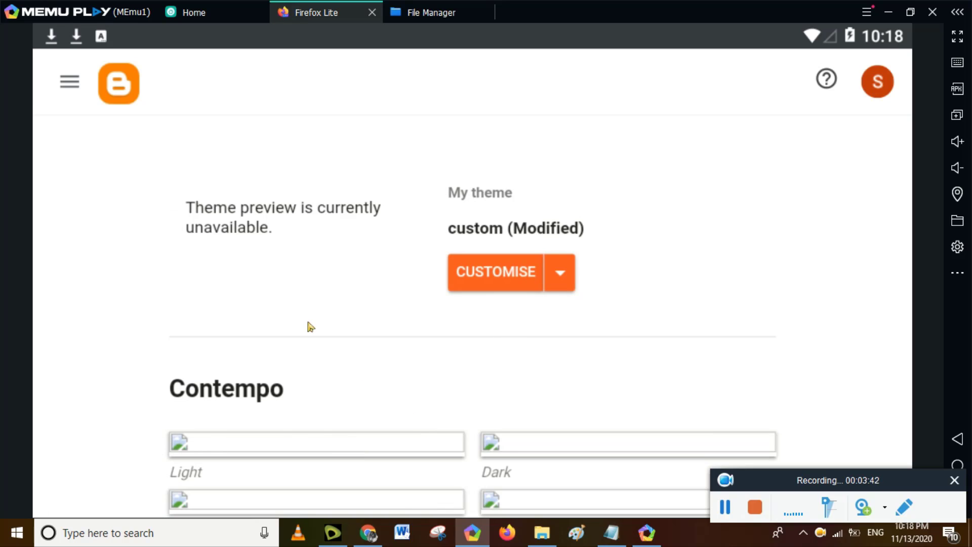
scroll(718, 302, "down", 6)
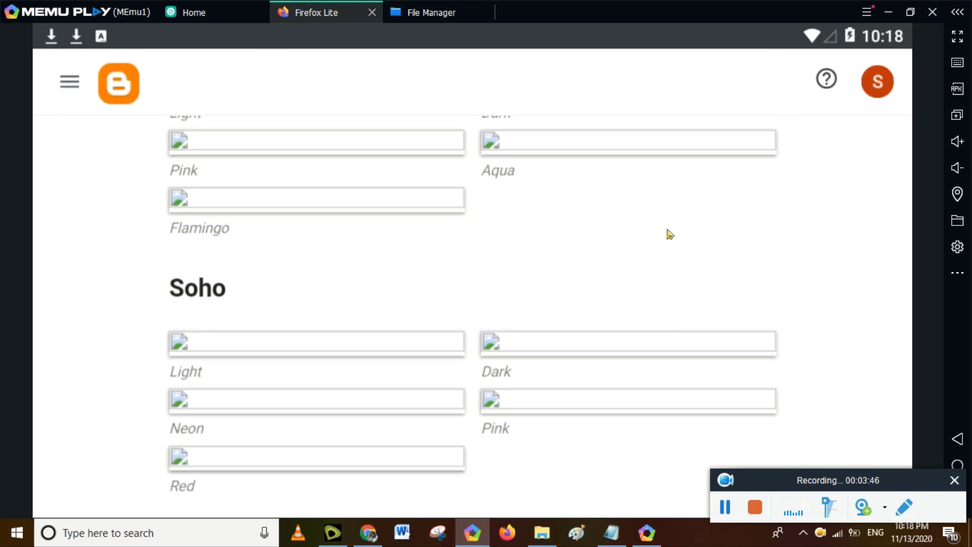
left_click_drag(666, 234, 662, 380)
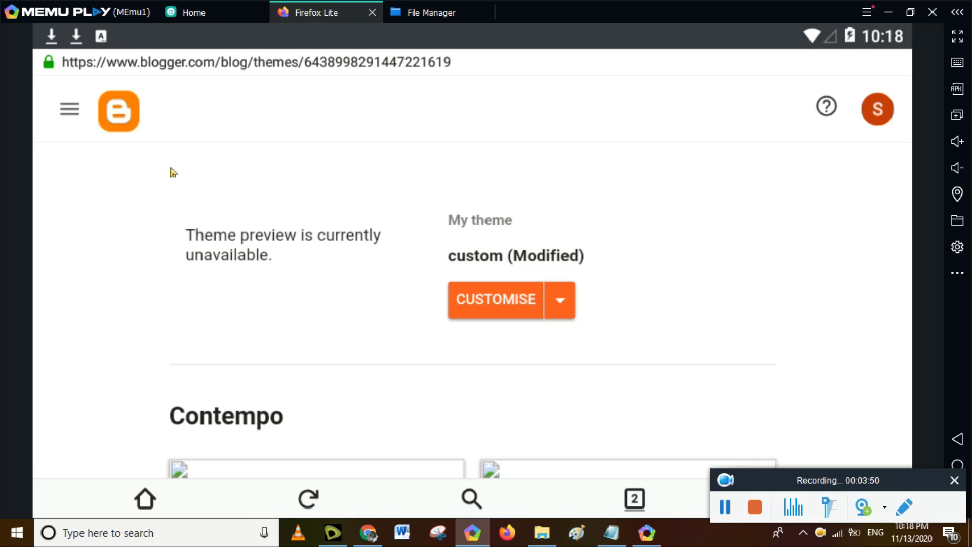
left_click(69, 109)
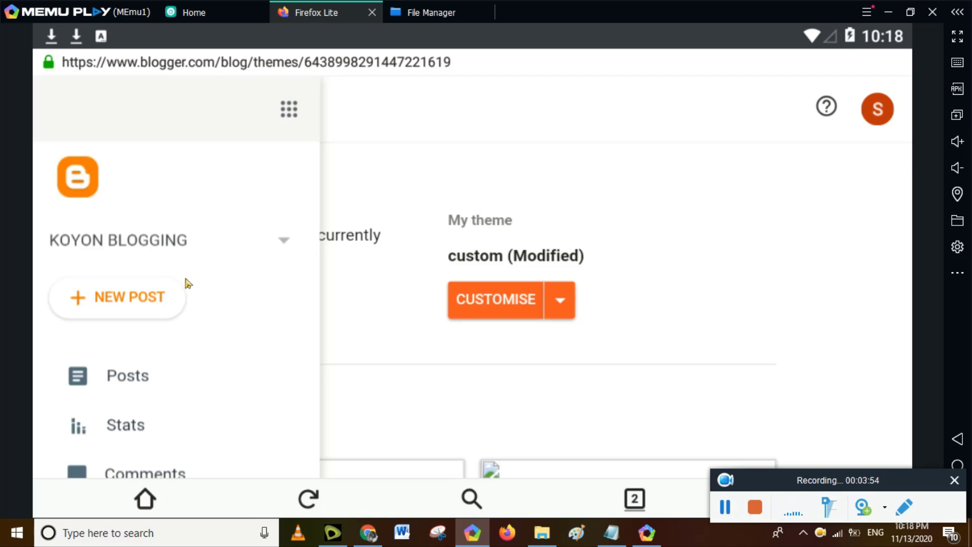
left_click(424, 181)
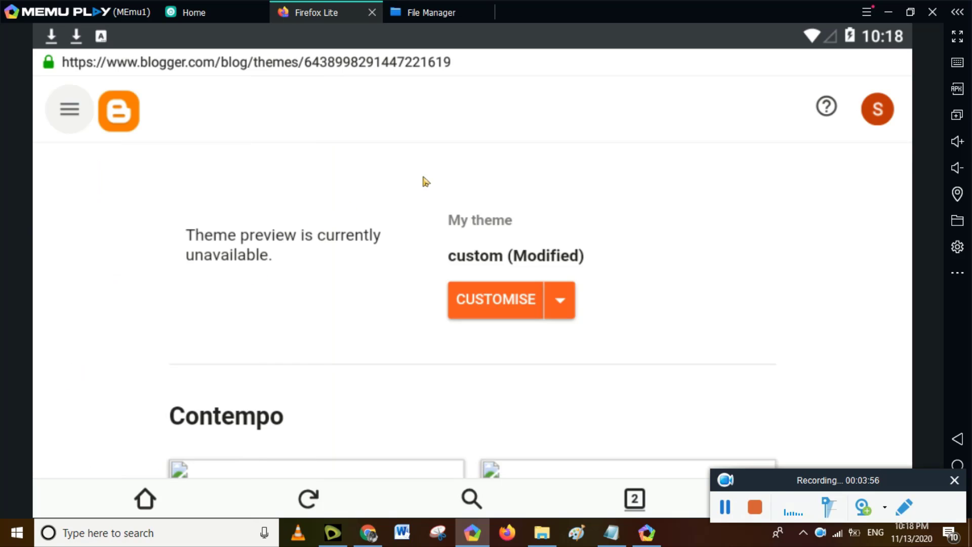
left_click(73, 116)
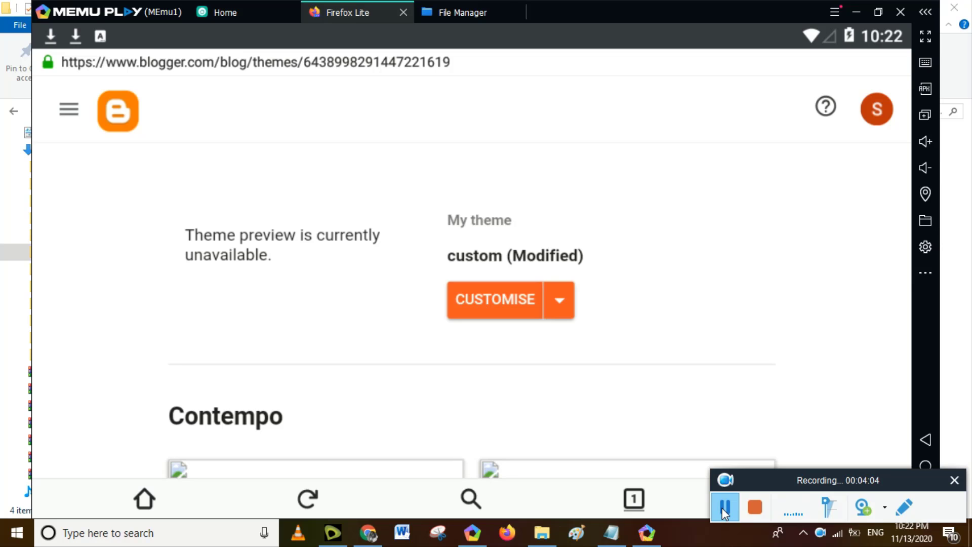
- Open mukoyiblogging.blogspot.com in a new browser tab and examine the layout of the blog's home page
left_click(635, 500)
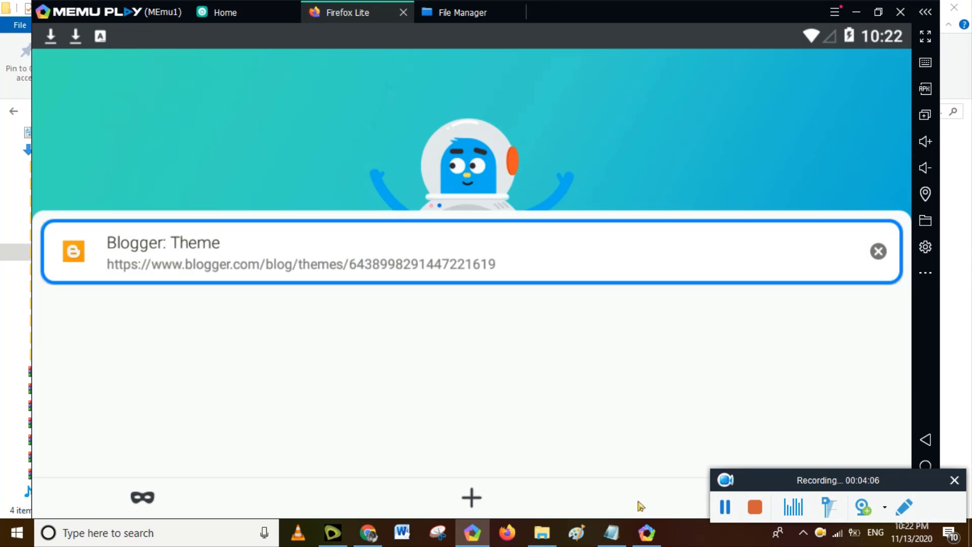
left_click(471, 495)
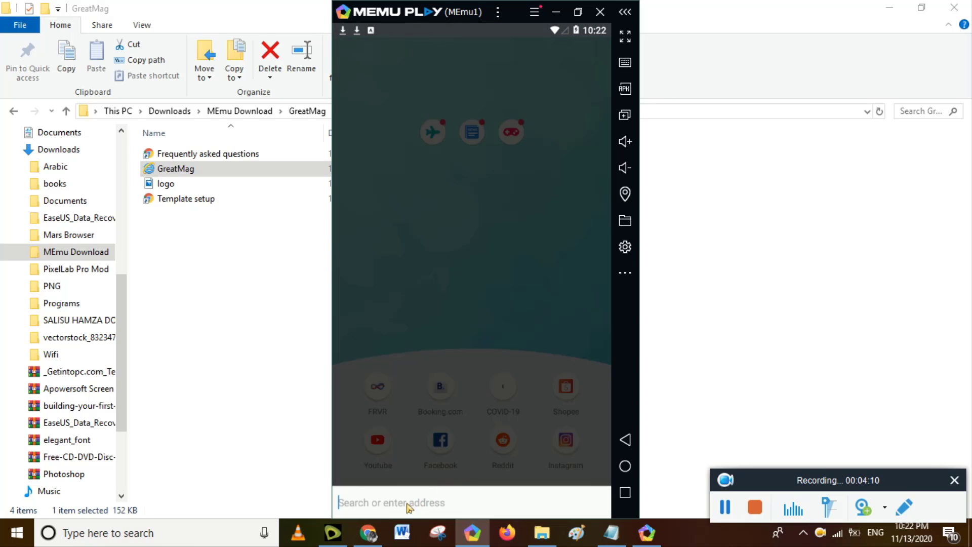
type("mukoyiblogging.blogspot.com")
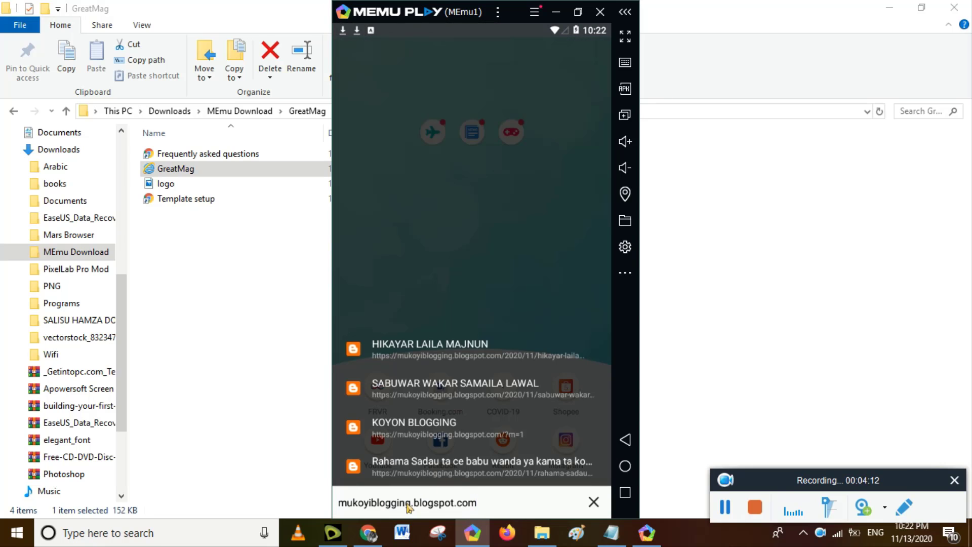
key("Return")
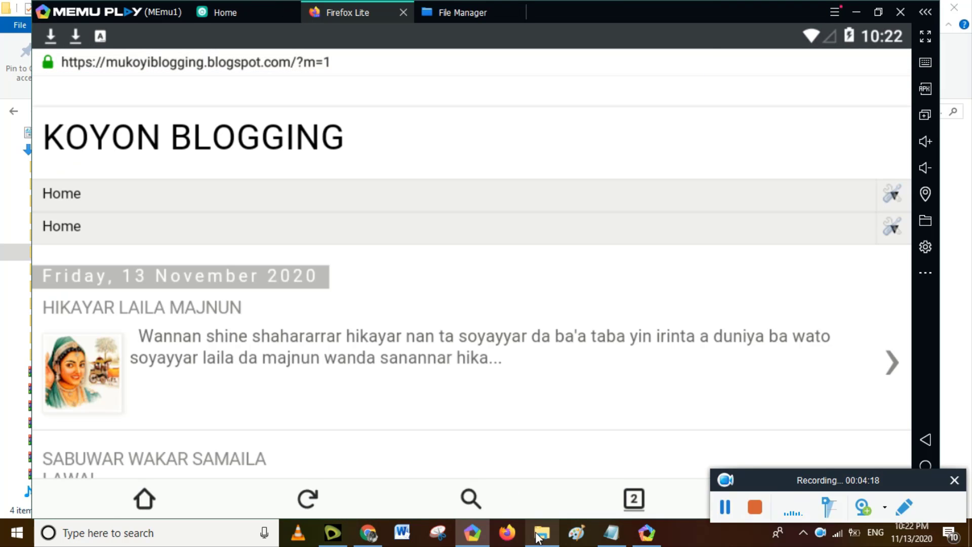
scroll(538, 325, "down", 10)
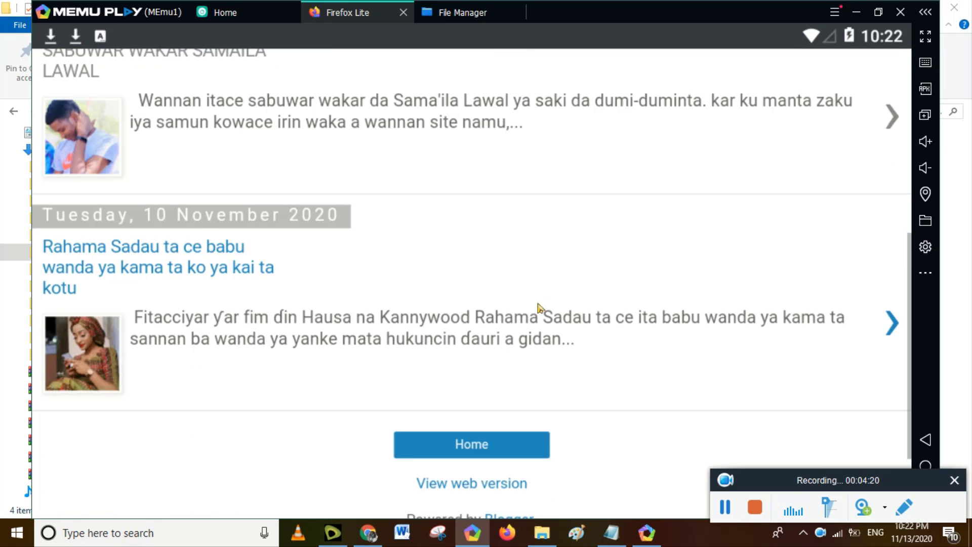
scroll(523, 160, "up", 10)
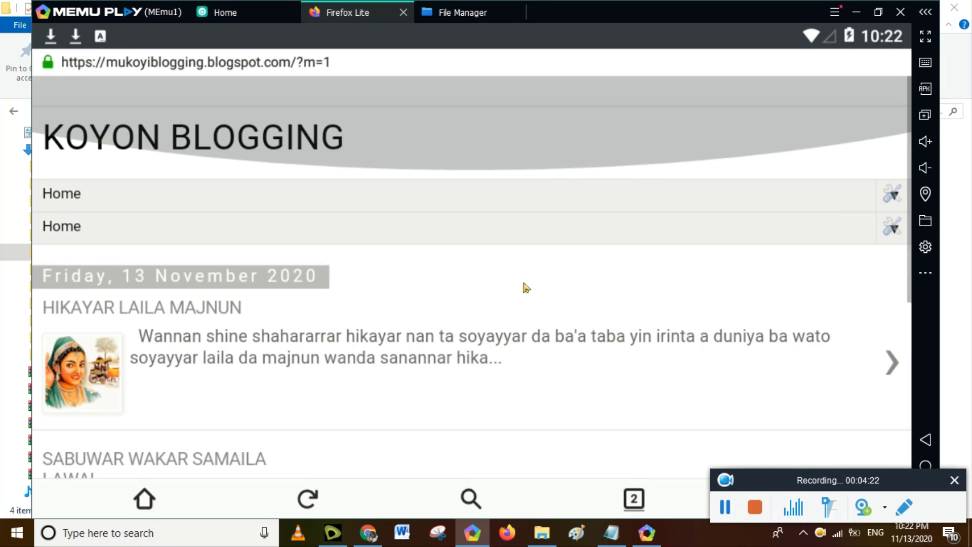
left_click_drag(537, 335, 521, 219)
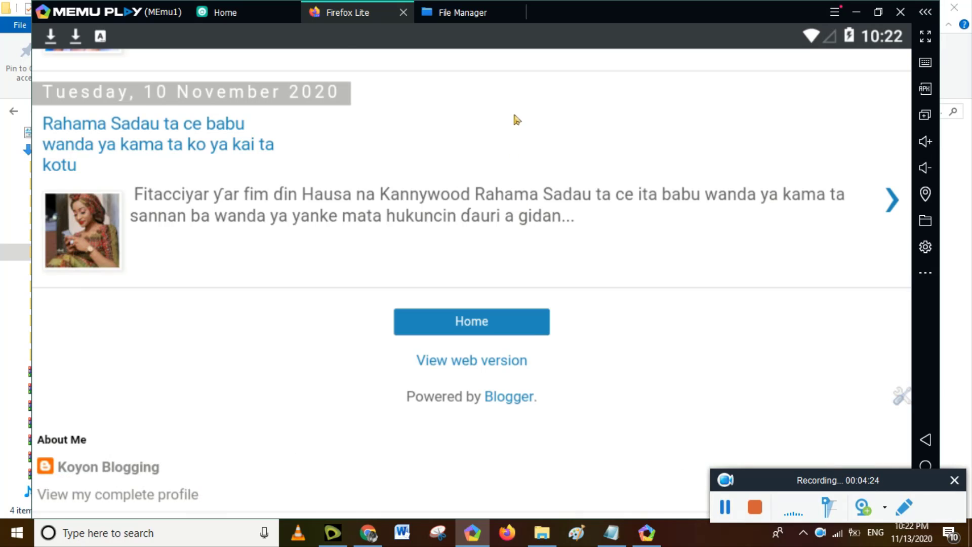
left_click_drag(514, 119, 515, 260)
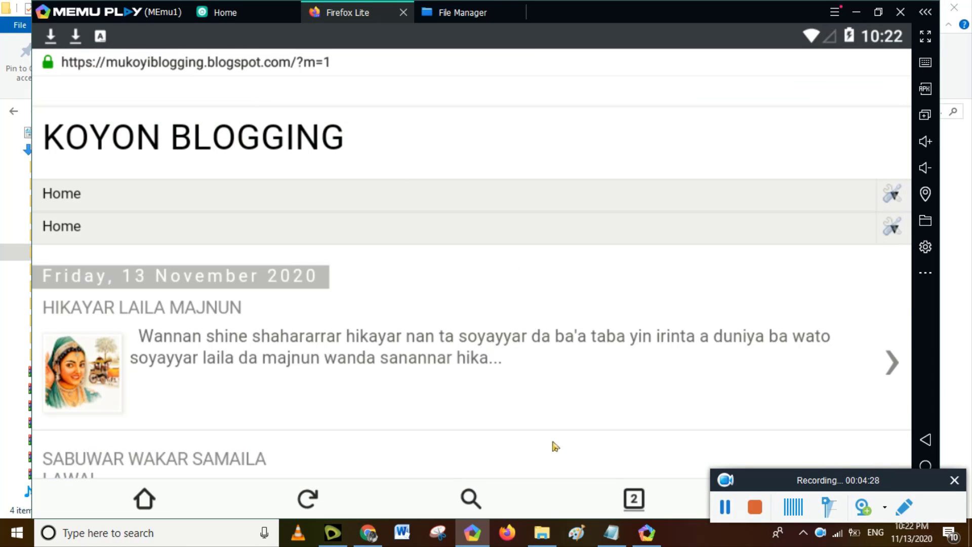
- Return to the Blogger Theme tab and save the mobile settings with the Desktop theme shown on mobile devices
left_click(626, 502)
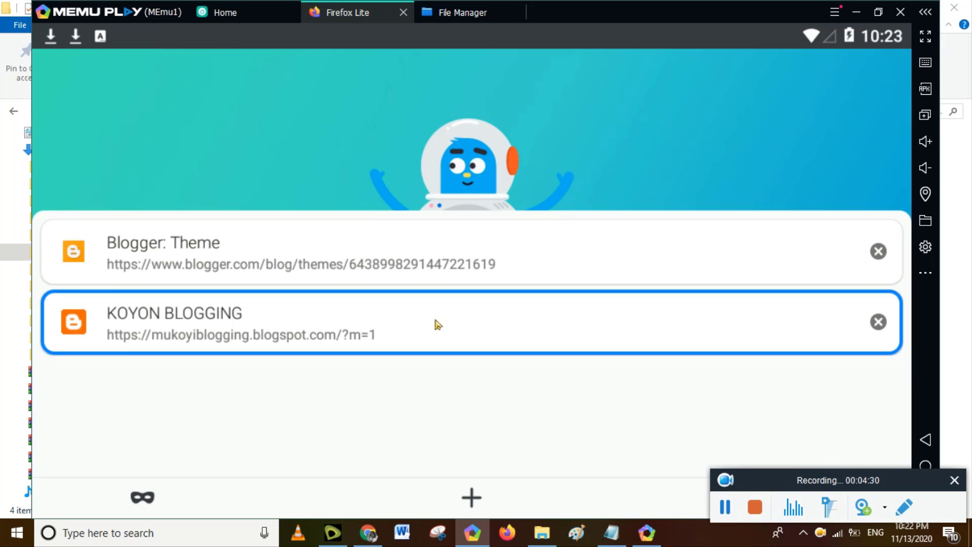
left_click(297, 257)
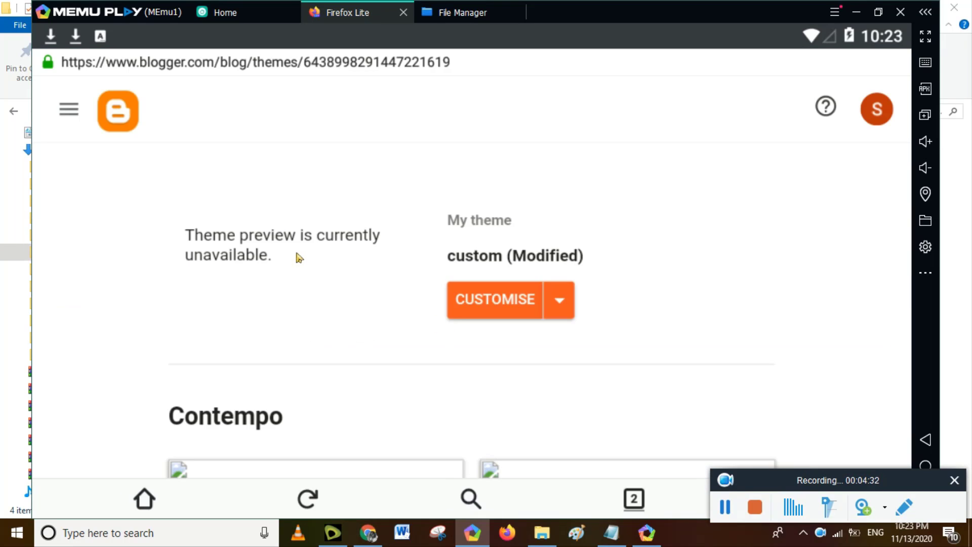
left_click(560, 301)
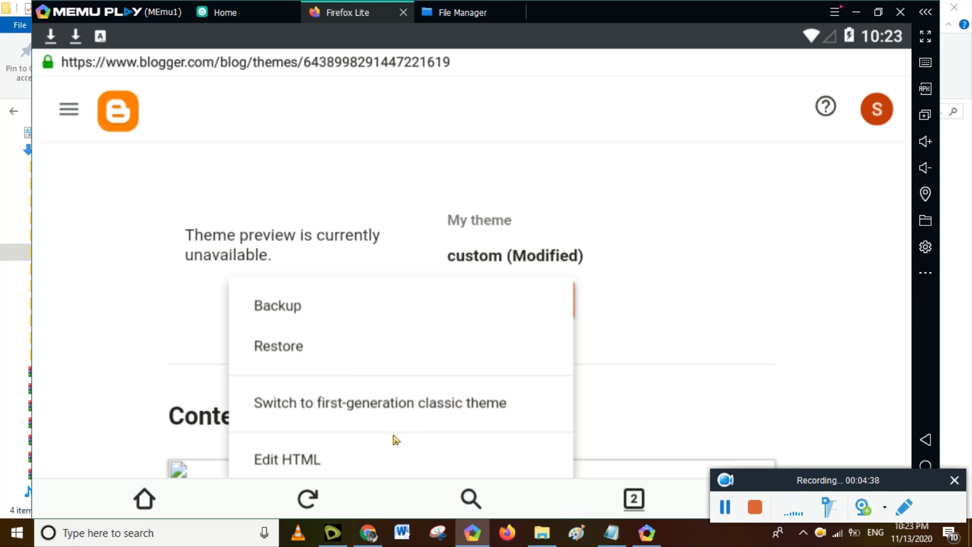
scroll(520, 423, "down", 1)
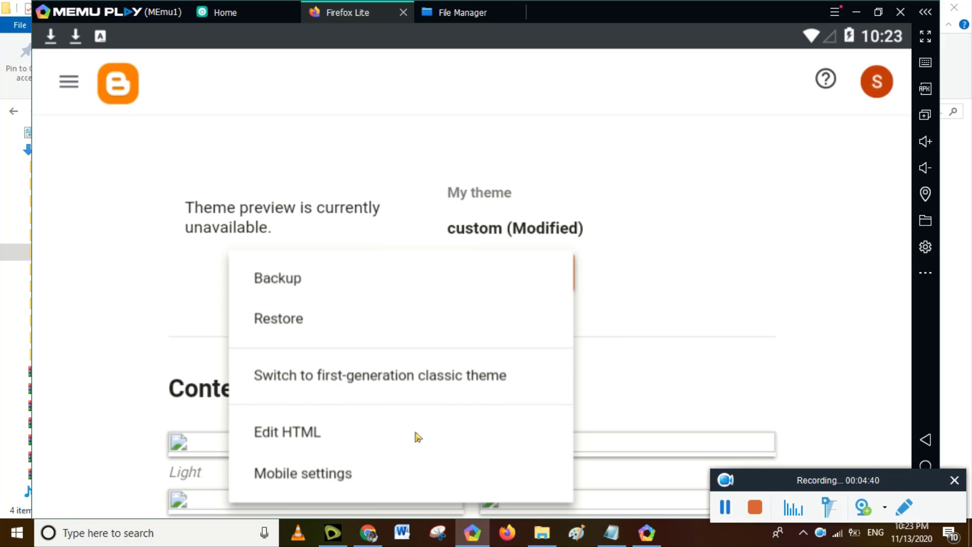
left_click(353, 476)
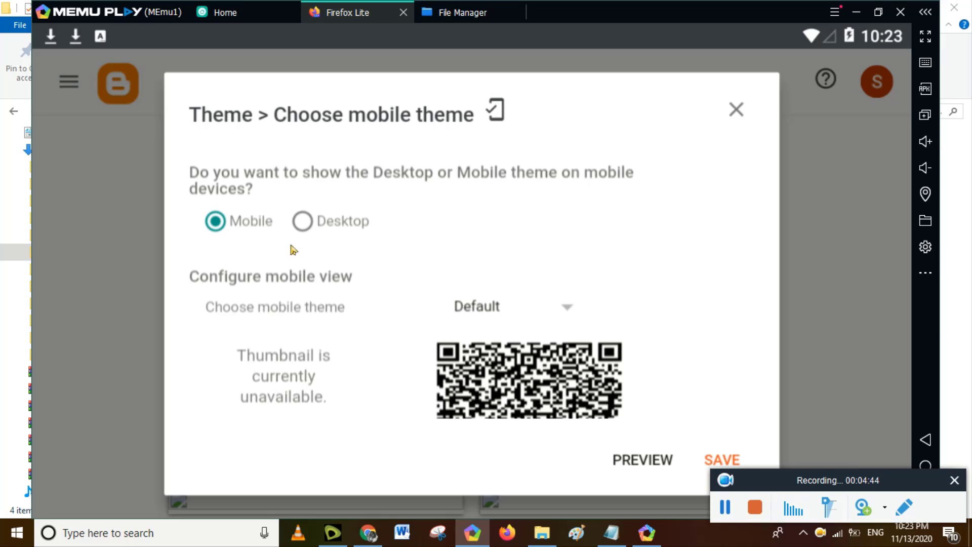
left_click(303, 225)
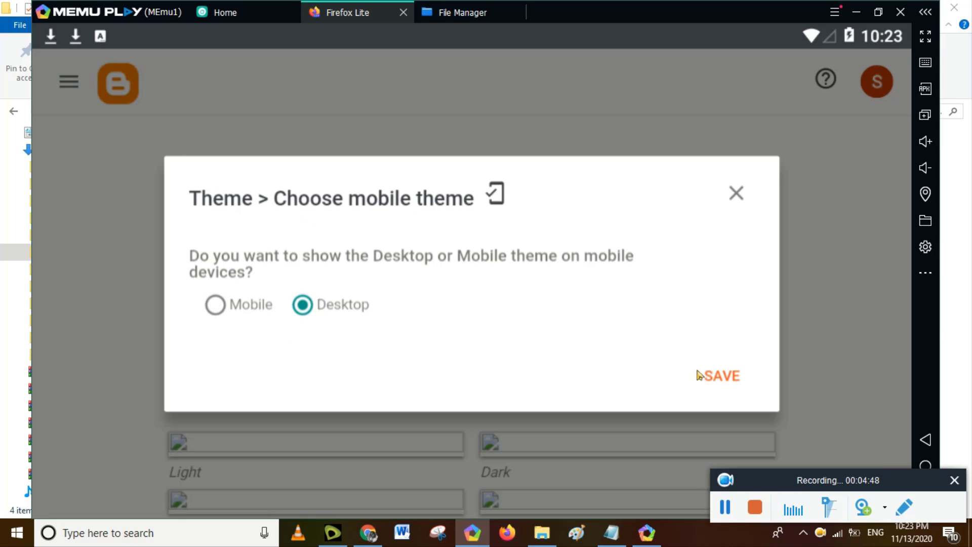
left_click(718, 377)
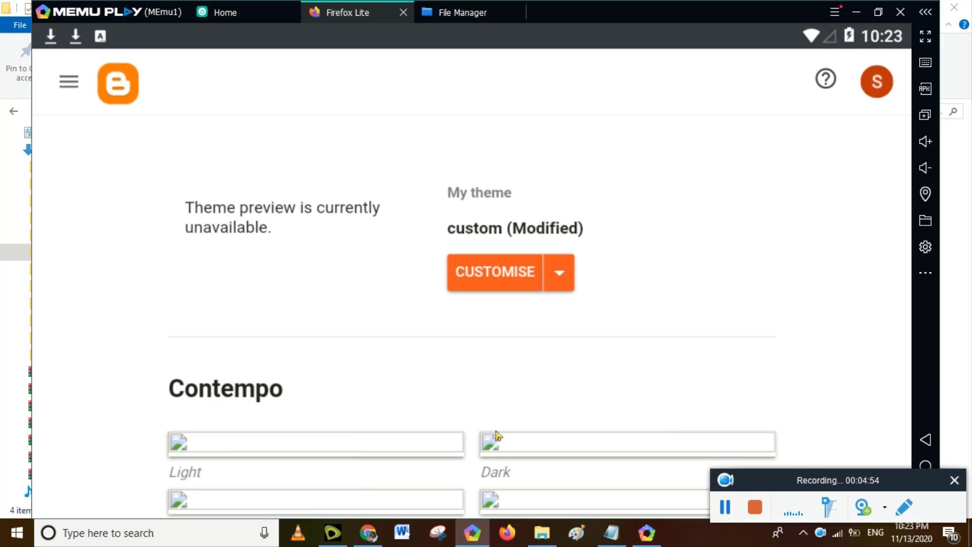
- Switch back to the open Koyon Blogging tab and reload the blog's home page
scroll(495, 473, "down", 5)
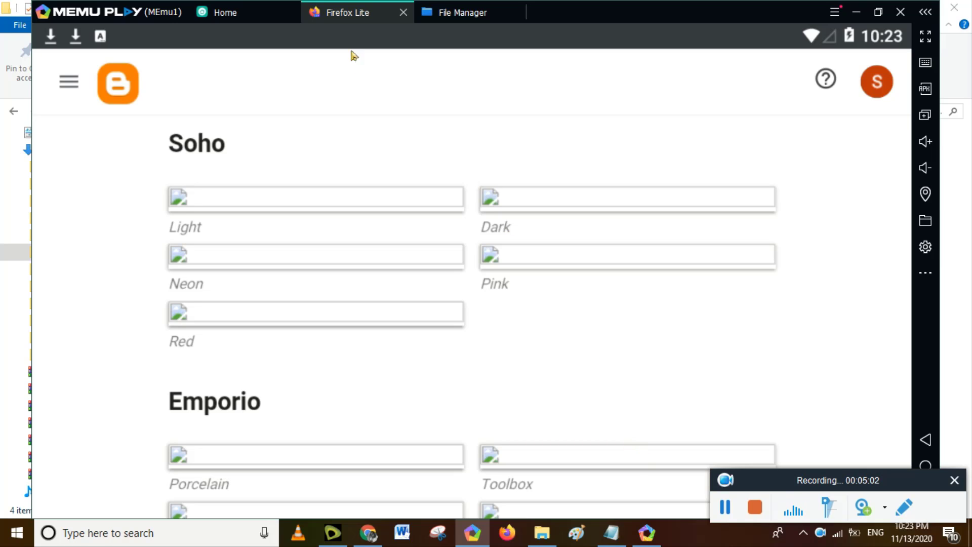
scroll(472, 427, "down", 8)
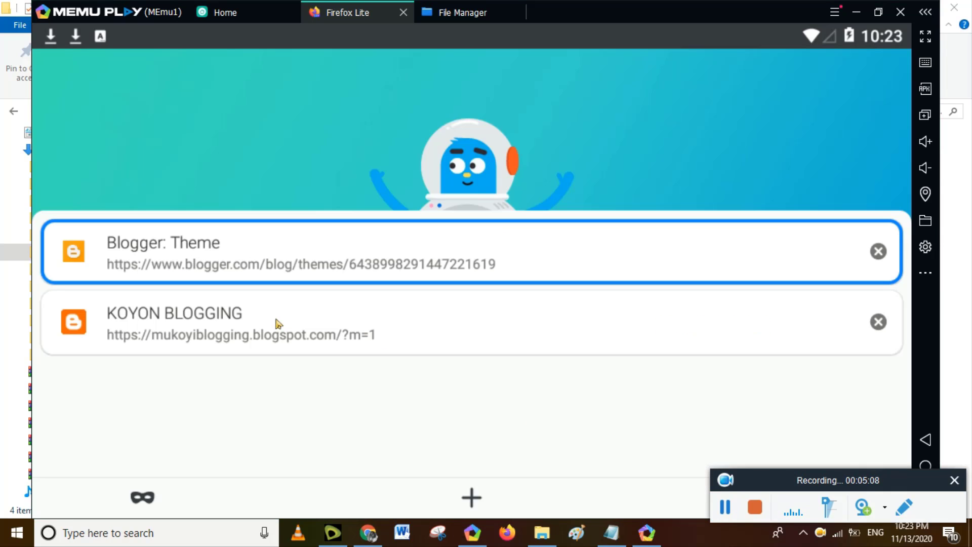
left_click(260, 329)
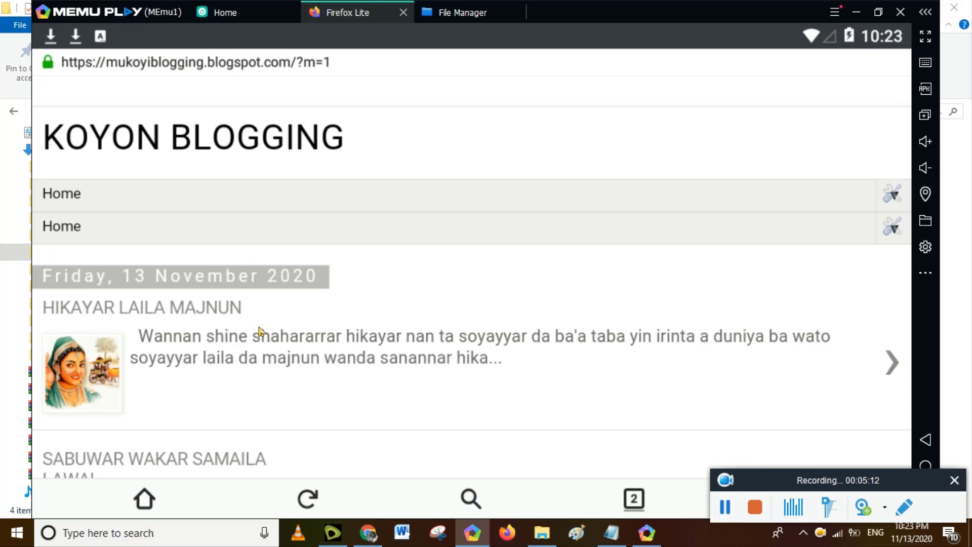
left_click(307, 500)
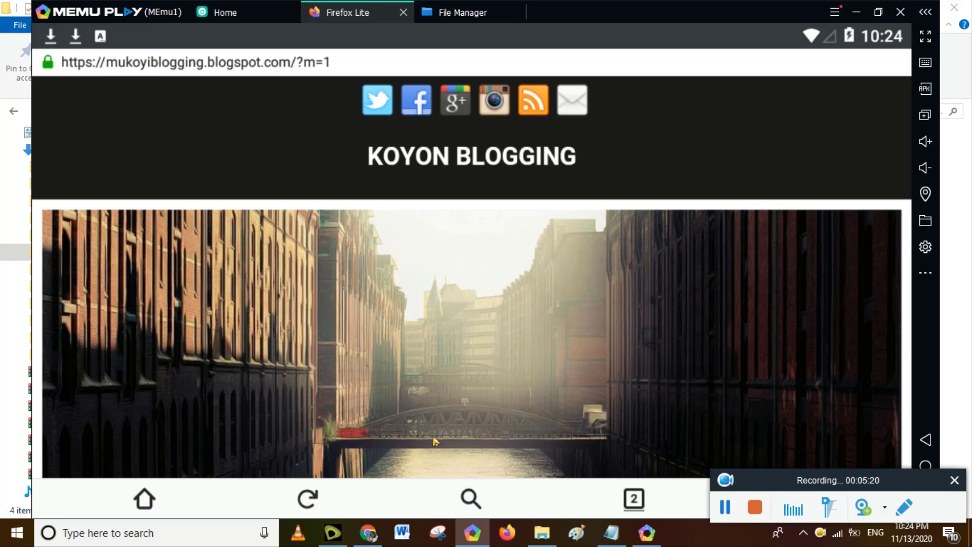
- Examine the reloaded home page's featured slides, post listings and widgets under the new theme
left_click_drag(434, 441, 449, 278)
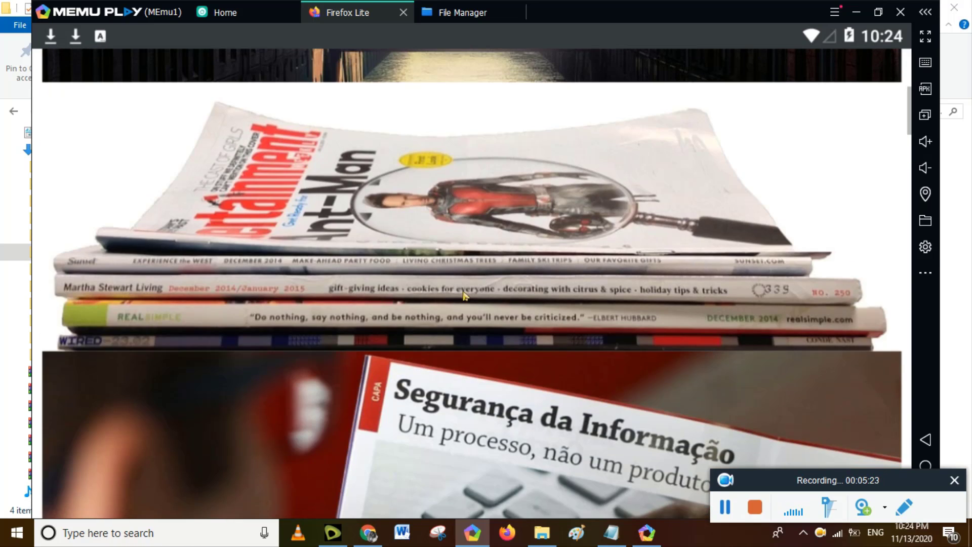
left_click_drag(459, 311, 457, 187)
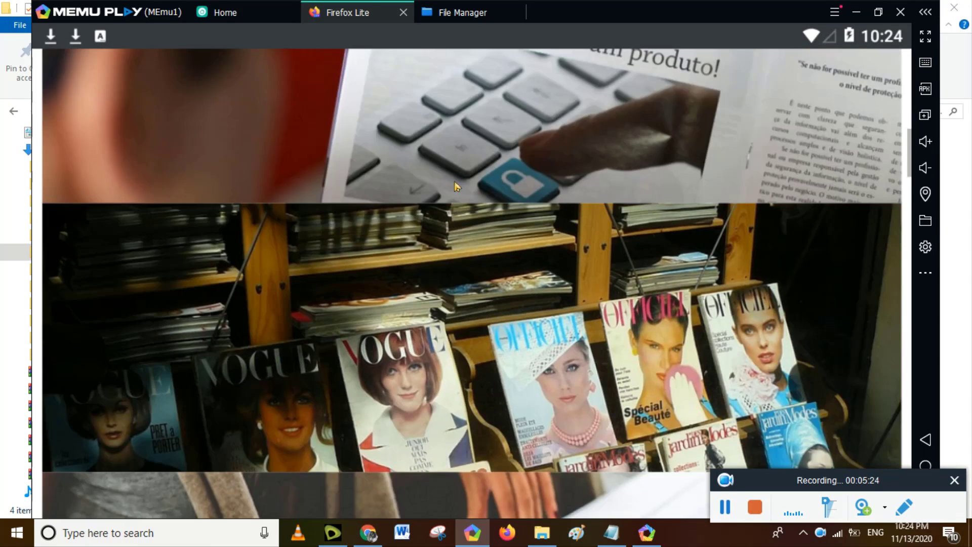
left_click_drag(444, 288, 445, 189)
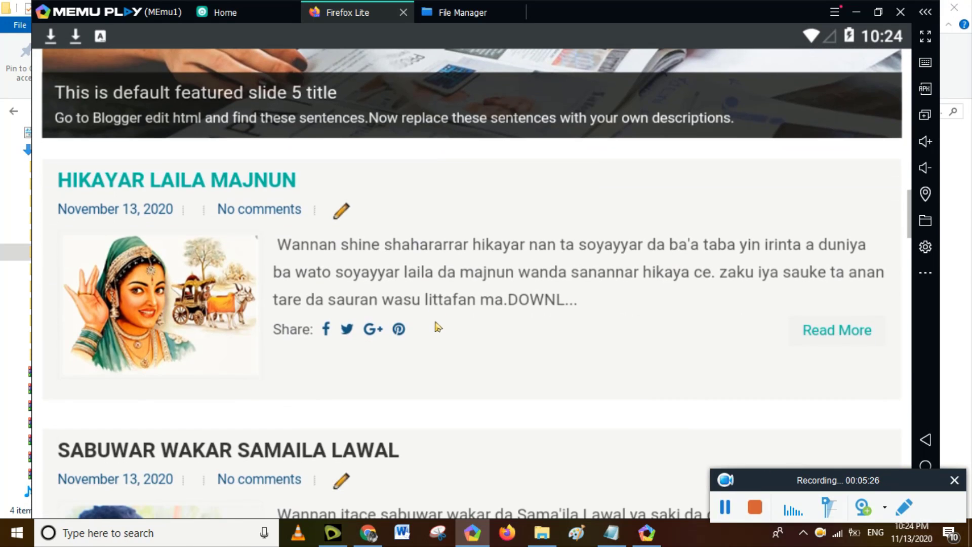
left_click_drag(438, 326, 445, 213)
left_click_drag(423, 321, 430, 217)
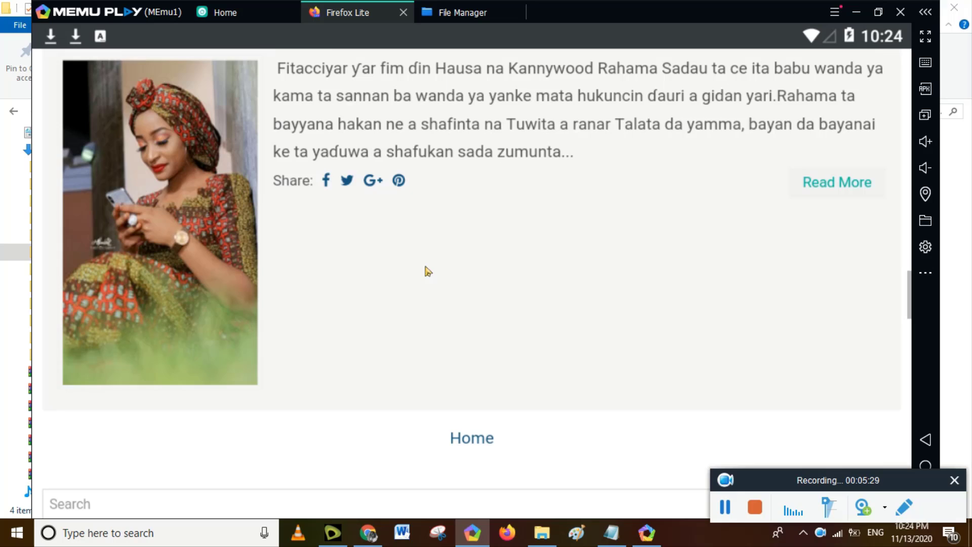
left_click_drag(427, 272, 429, 176)
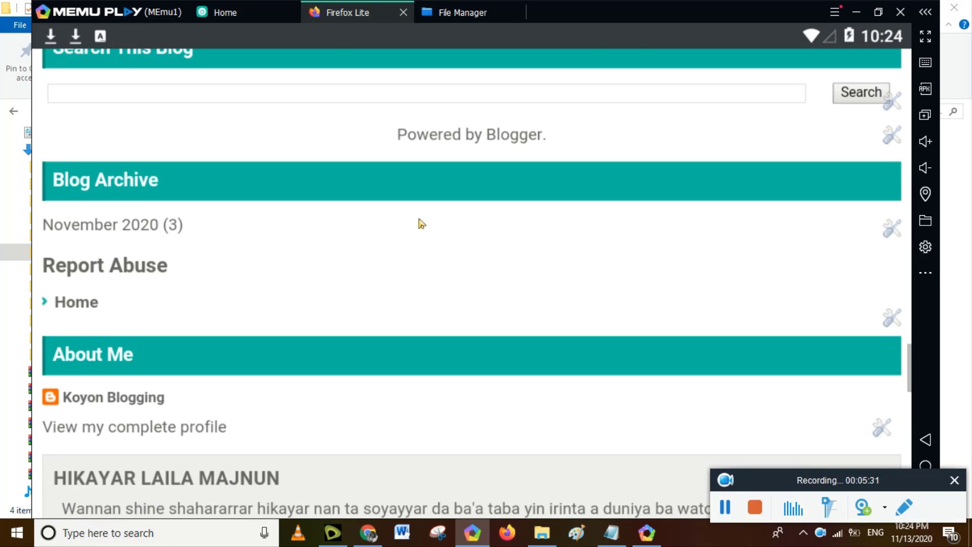
left_click_drag(419, 222, 425, 162)
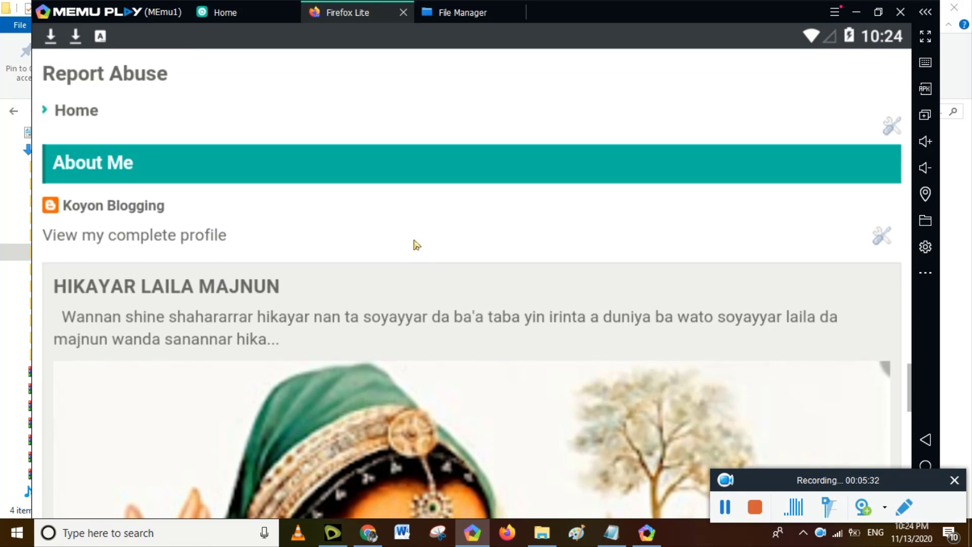